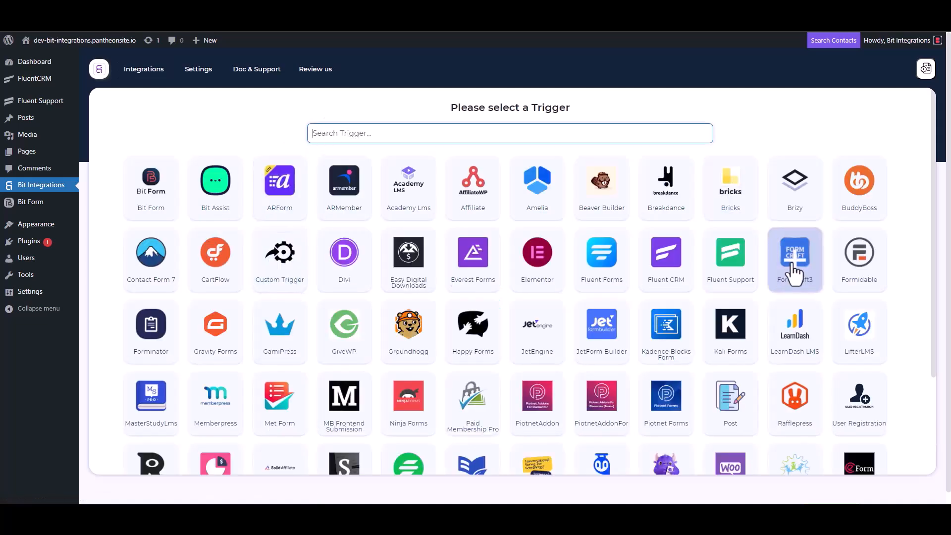
Step: Pick Fluent Support as the Bit Integrations trigger, copy its webhook URL and start fetching test data
click(731, 260)
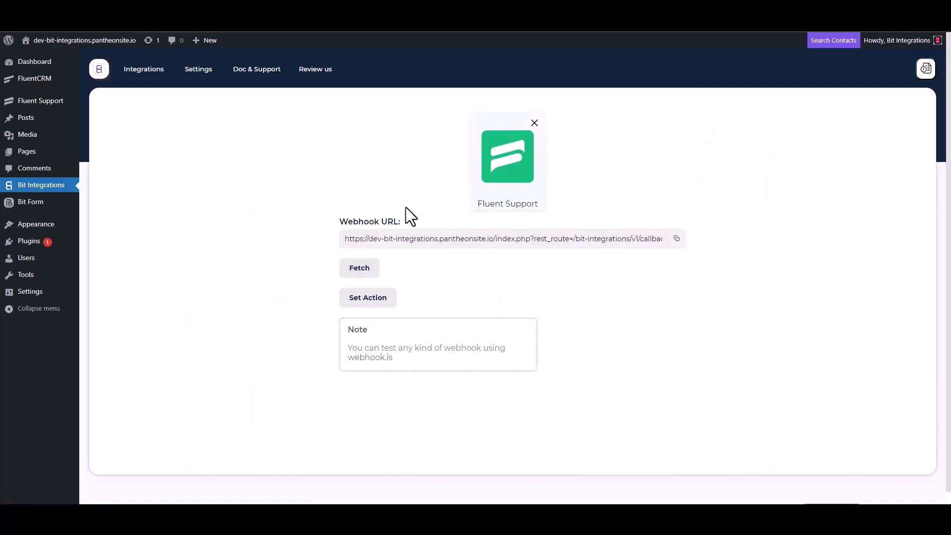
click(677, 238)
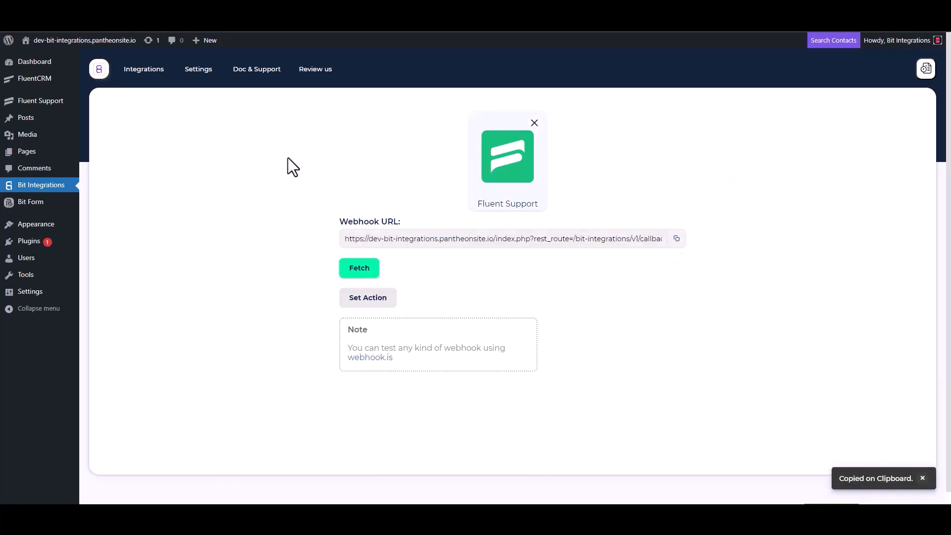
click(352, 272)
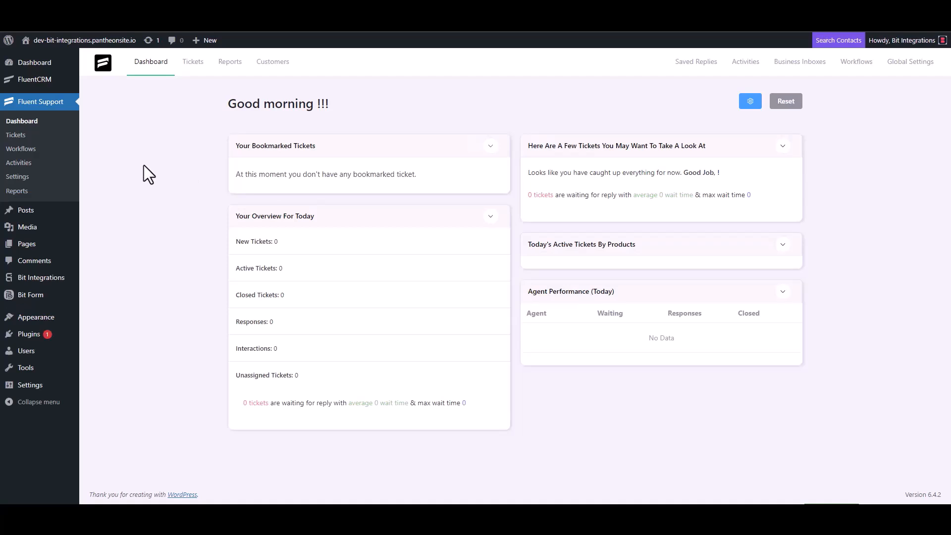
Step: Create an Automatic Fluent Support workflow named 'Bit Integrations' and open its editor
click(40, 150)
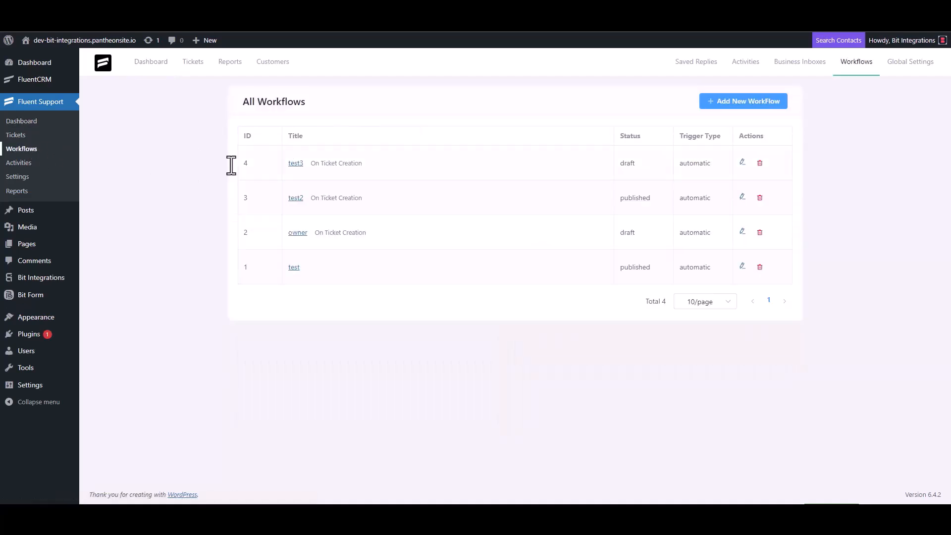
click(732, 103)
click(288, 118)
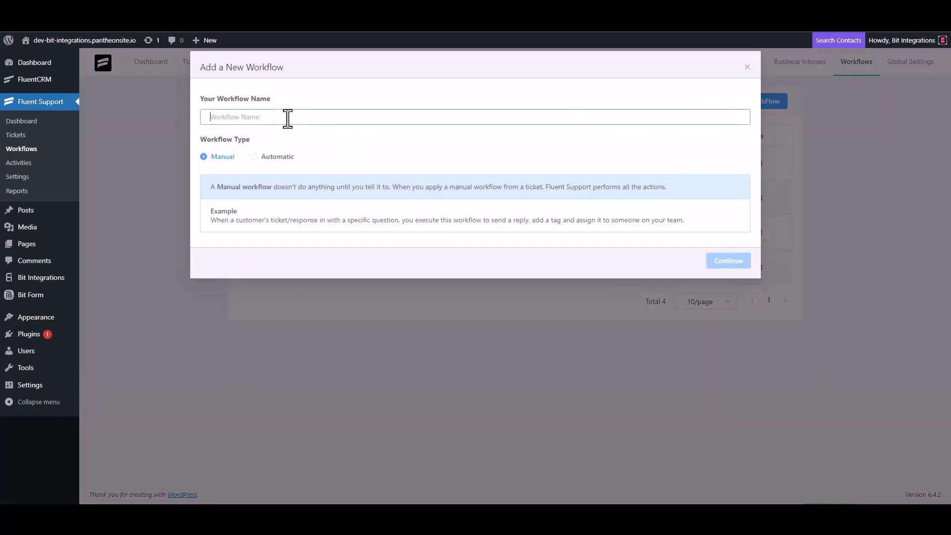
text(Bit Integrations)
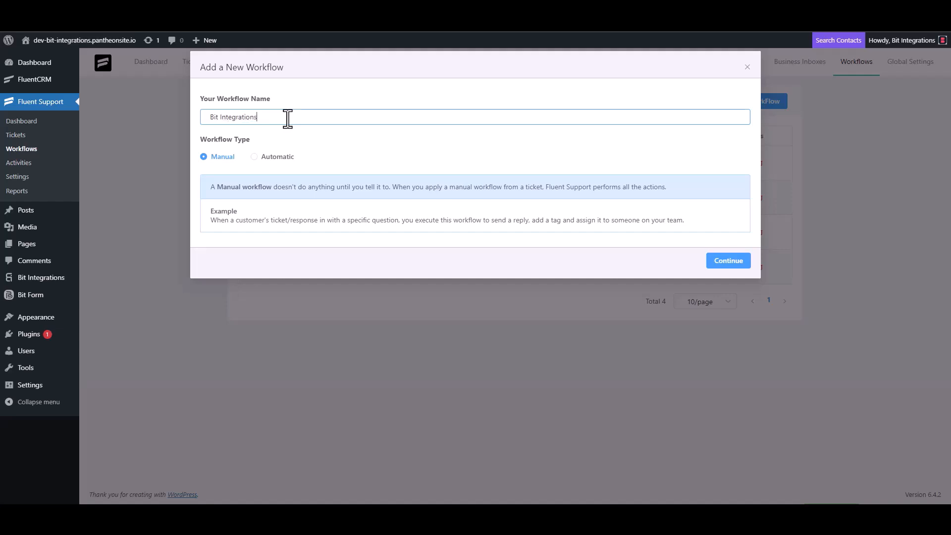
click(262, 157)
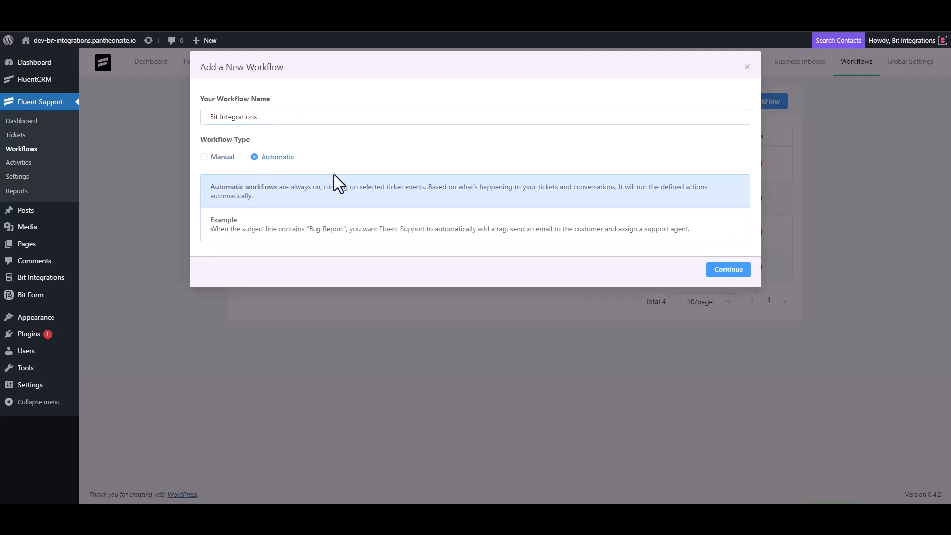
click(728, 271)
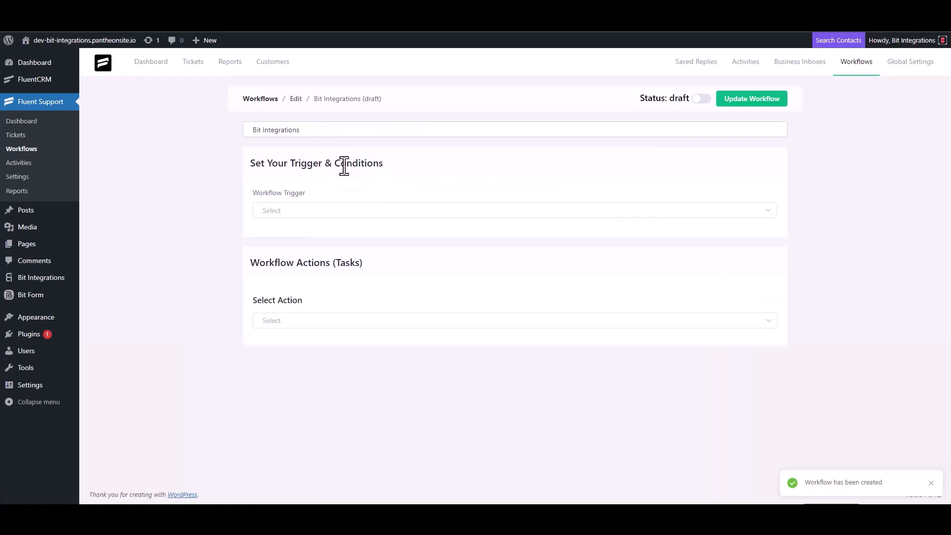
Step: Trigger the workflow On Ticket Creation with an Outgoing Webhook action posting to the pasted URL
click(296, 211)
click(294, 242)
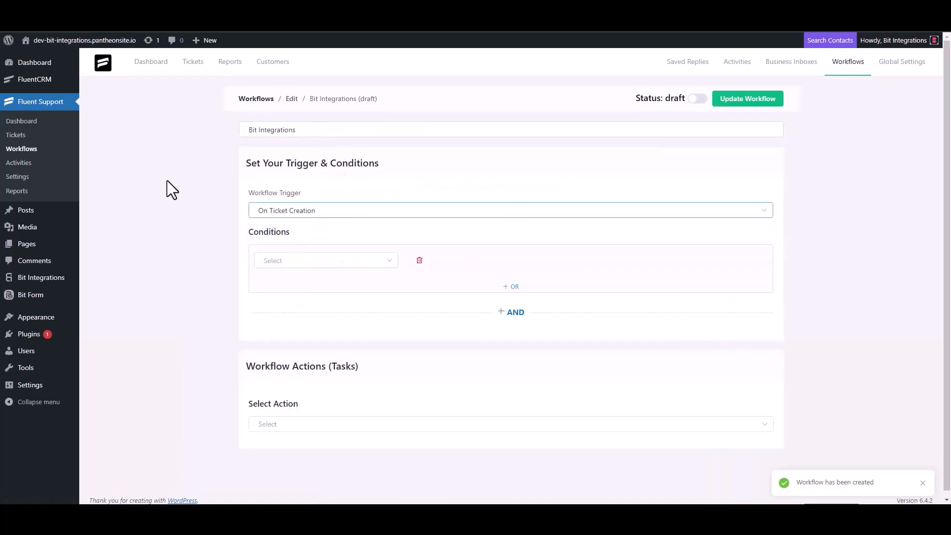
scroll(168, 181, down, 1)
click(278, 419)
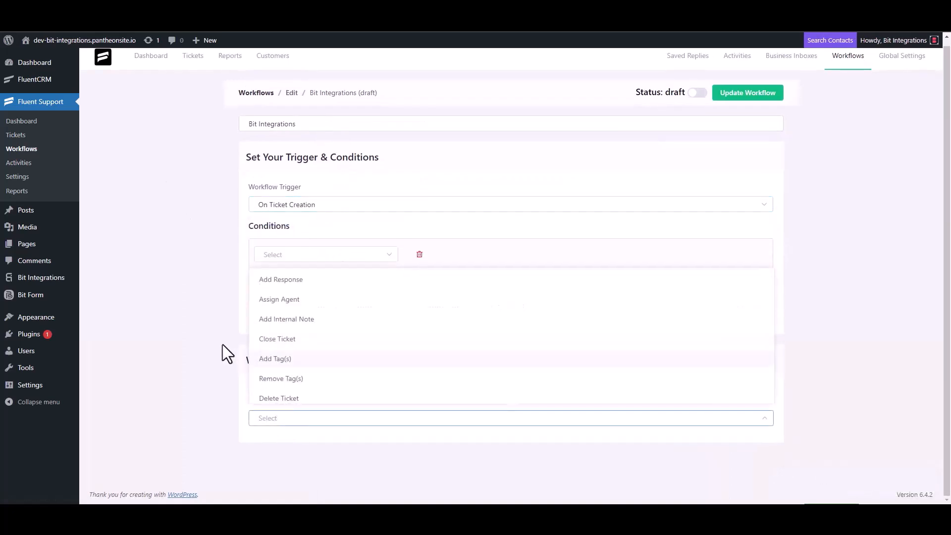
click(317, 282)
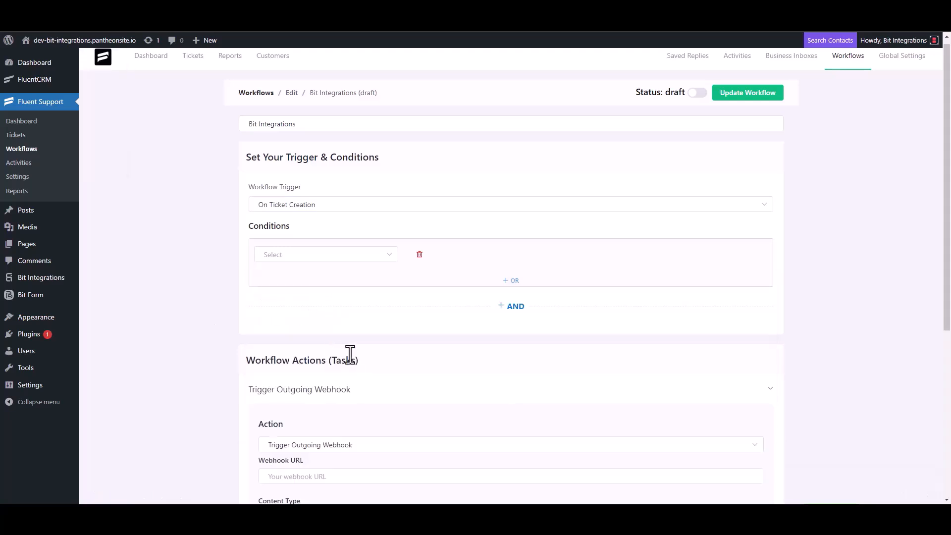
scroll(228, 282, down, 4)
click(322, 282)
key(ctrl+v)
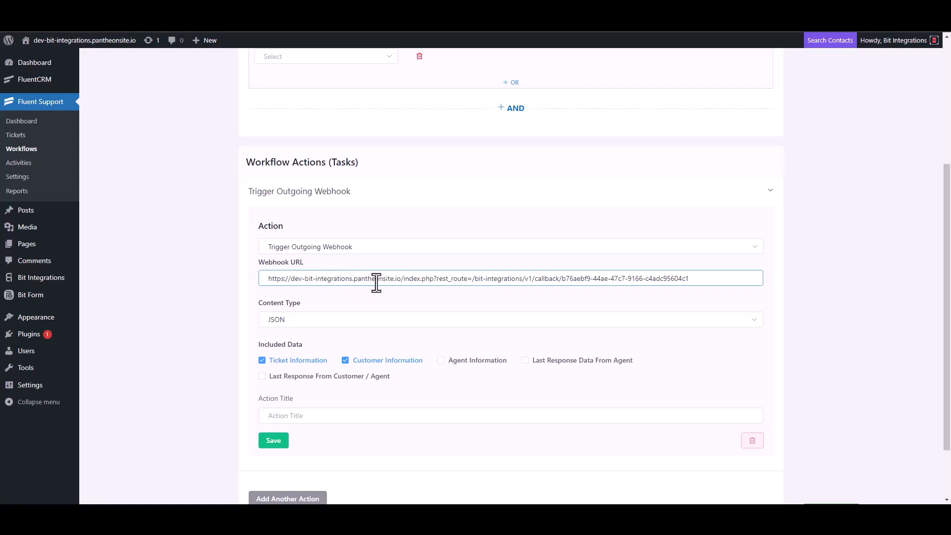
Step: Title the webhook action 'Bit Integrations', save it, publish the workflow and go to Tickets
scroll(337, 331, down, 2)
click(295, 343)
text(B)
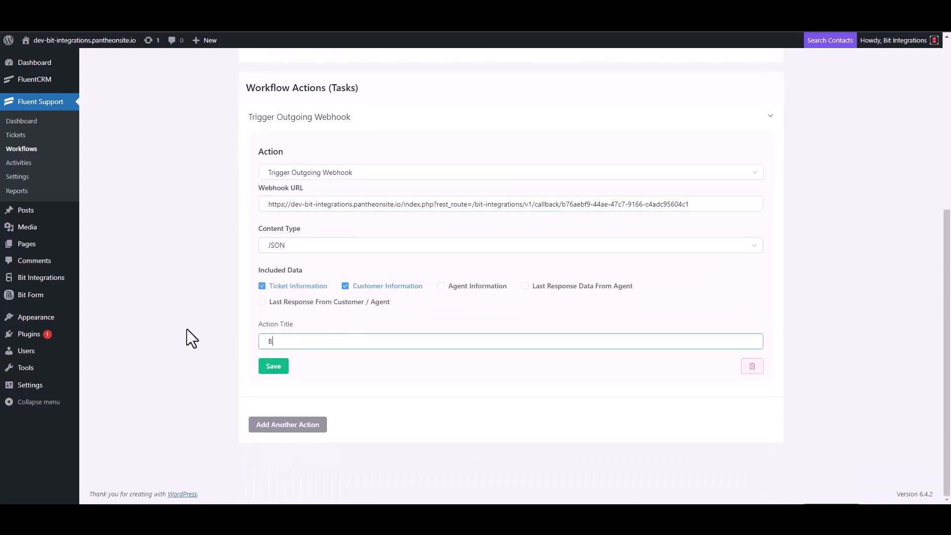
text(it Integrations)
click(273, 369)
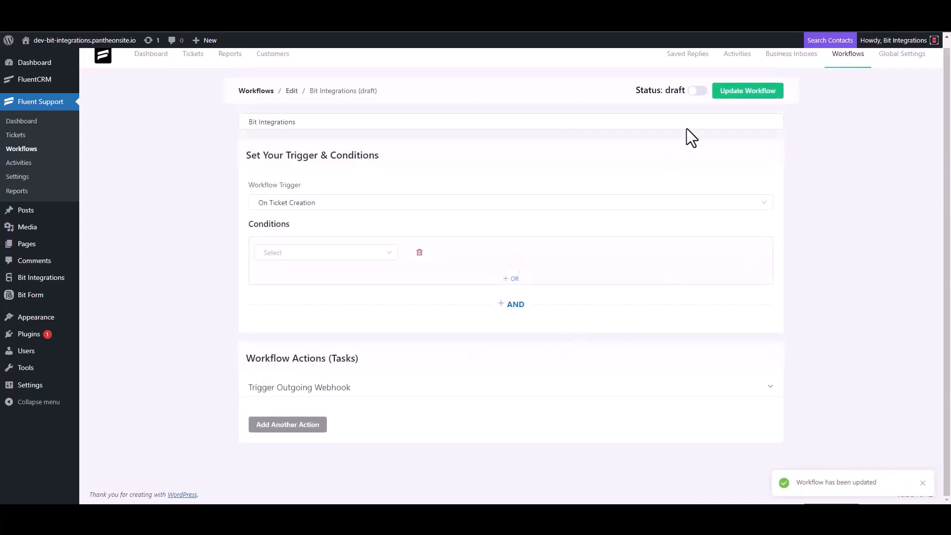
click(700, 92)
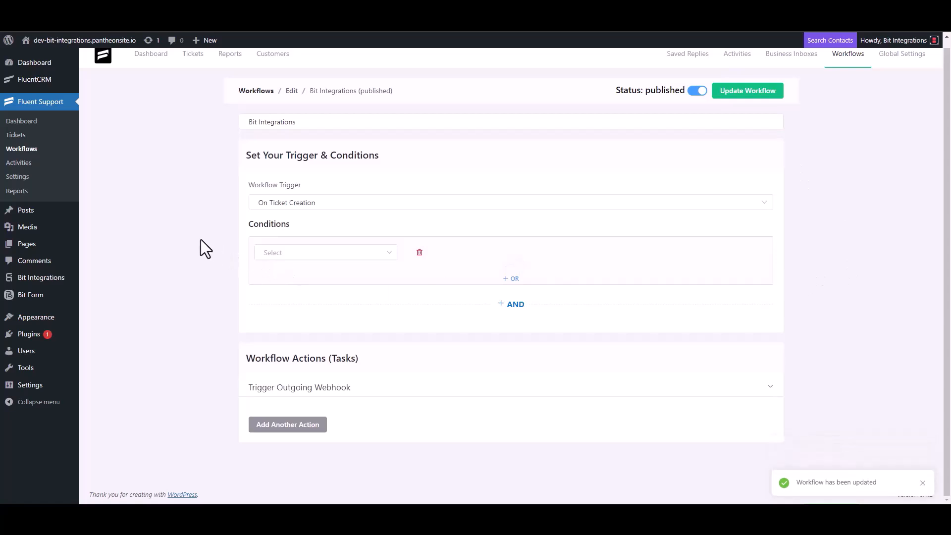
click(16, 135)
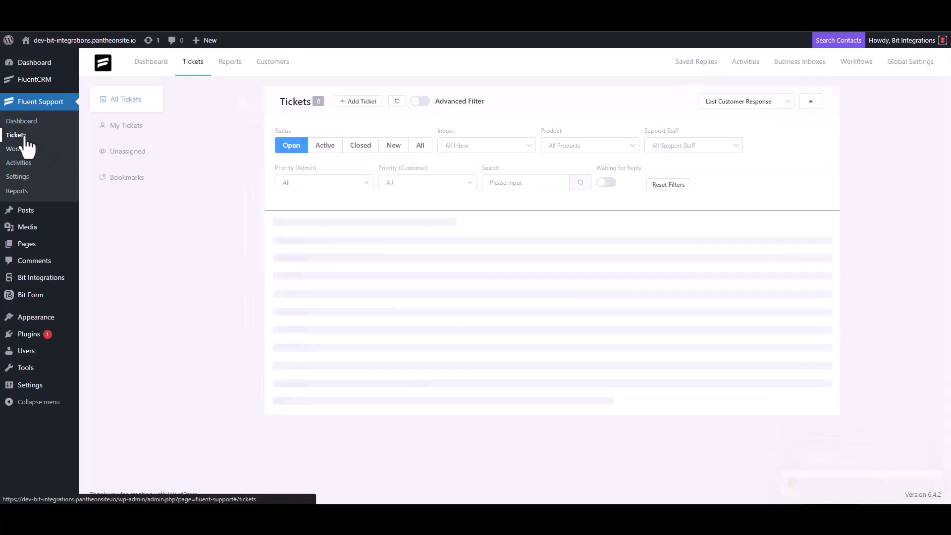
Step: Start a new ticket for a newly created contact, filling its first name and e-mail
click(358, 101)
click(389, 125)
text(test@gmail)
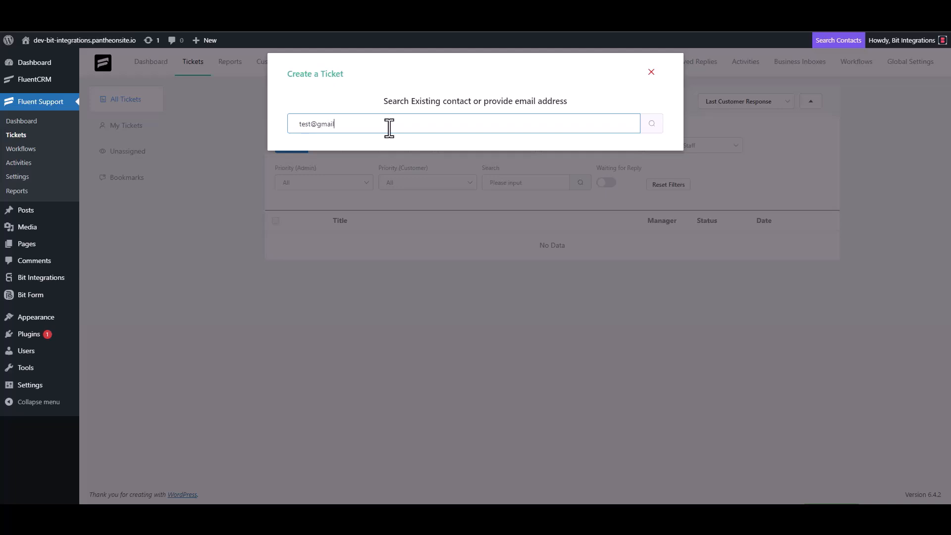
click(652, 123)
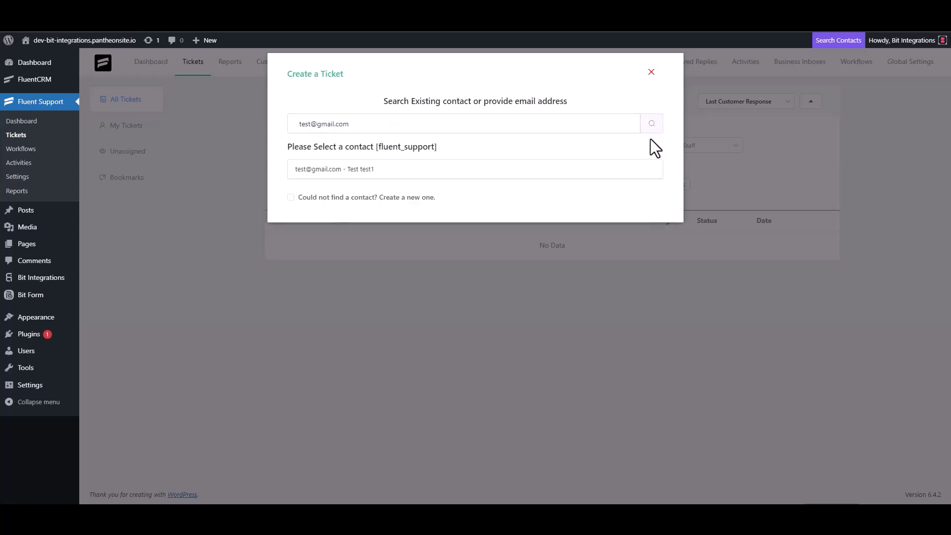
click(292, 199)
click(333, 195)
text(test3)
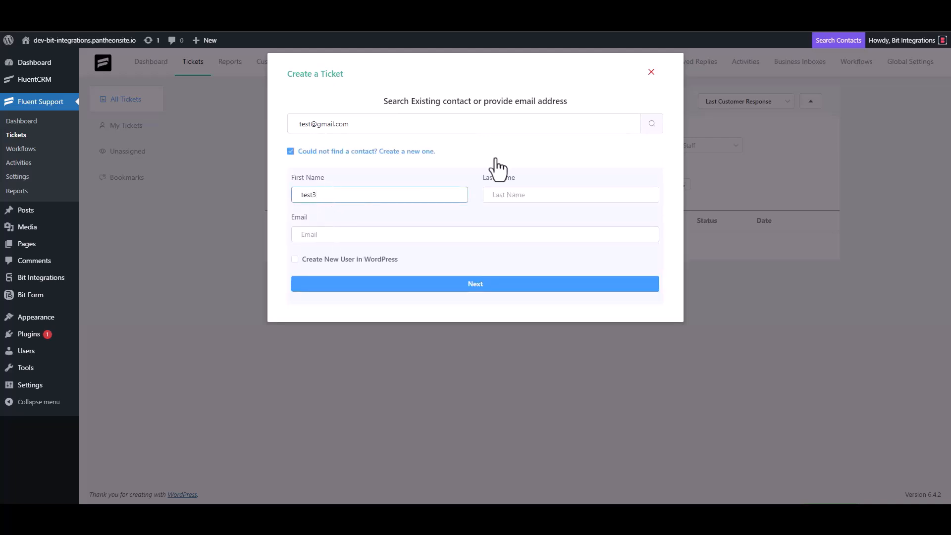
click(339, 236)
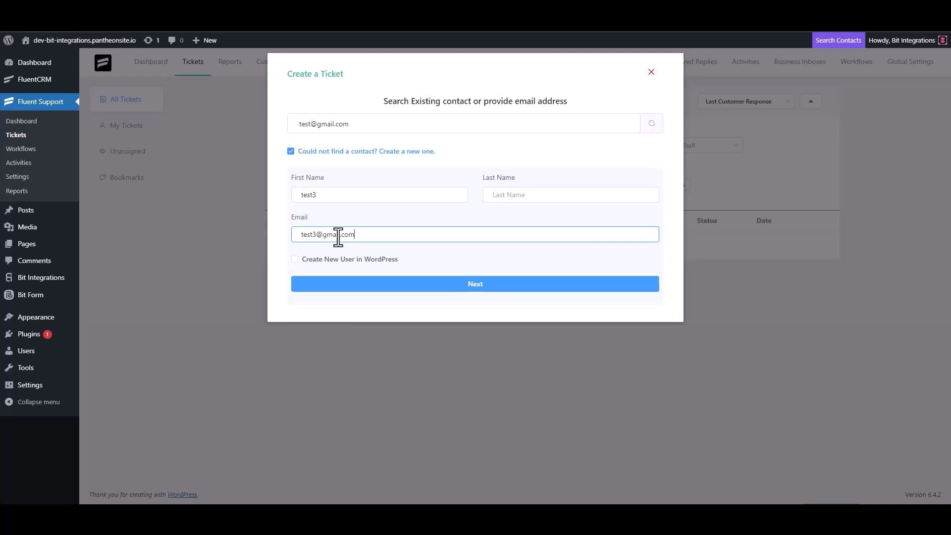
click(487, 287)
Step: Give the ticket subject 'test' and details 'test', then create it
click(346, 179)
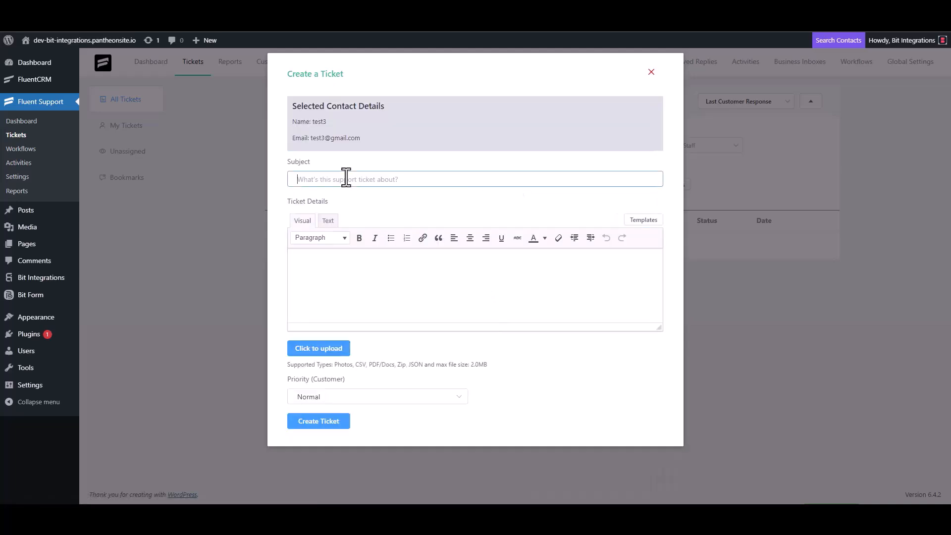
text(test)
click(336, 265)
text(test)
click(318, 422)
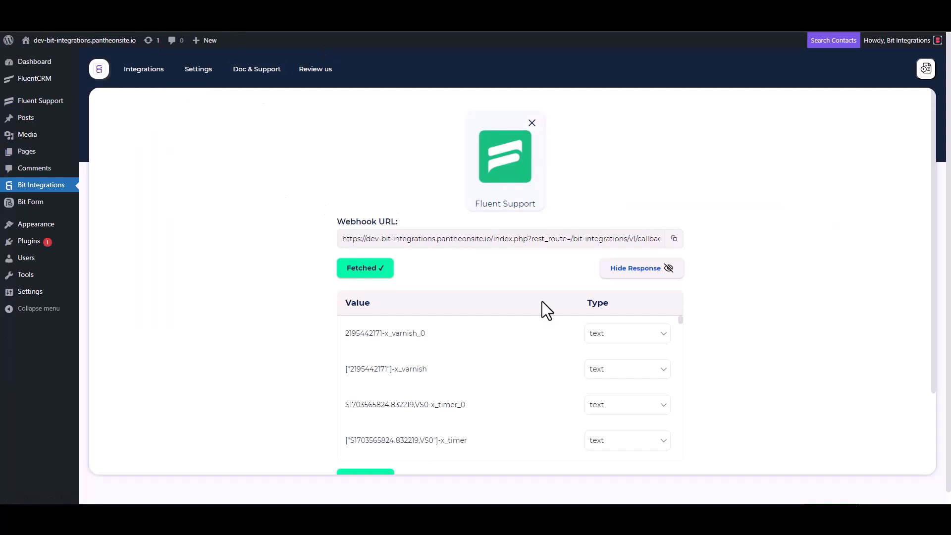
Step: Review the fetched ticket data and set Integromat as the integration action
scroll(442, 350, down, 3)
scroll(320, 384, down, 3)
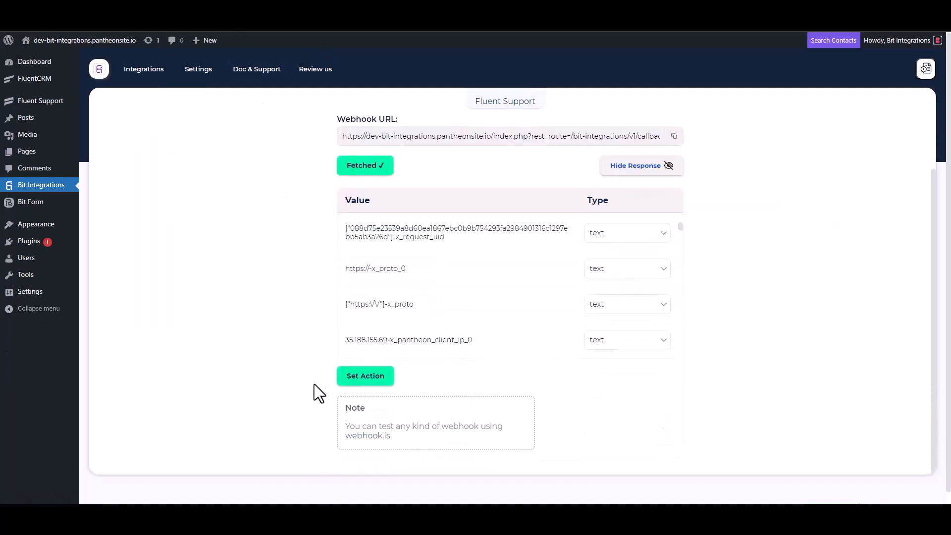
scroll(458, 260, down, 5)
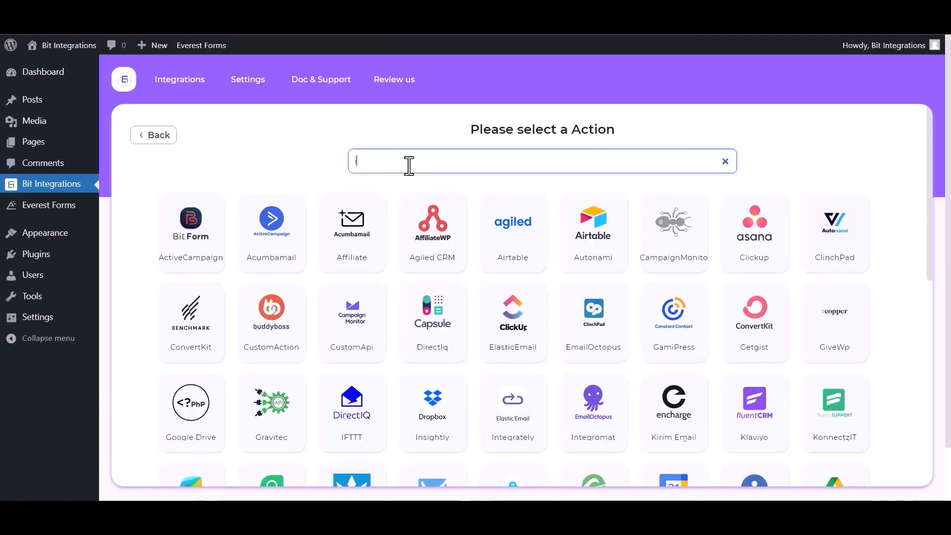
text(in)
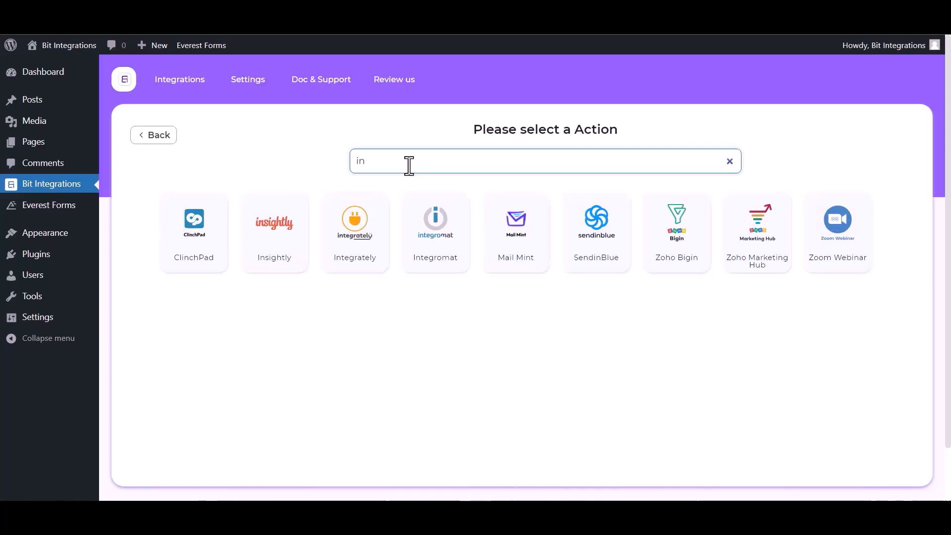
click(442, 261)
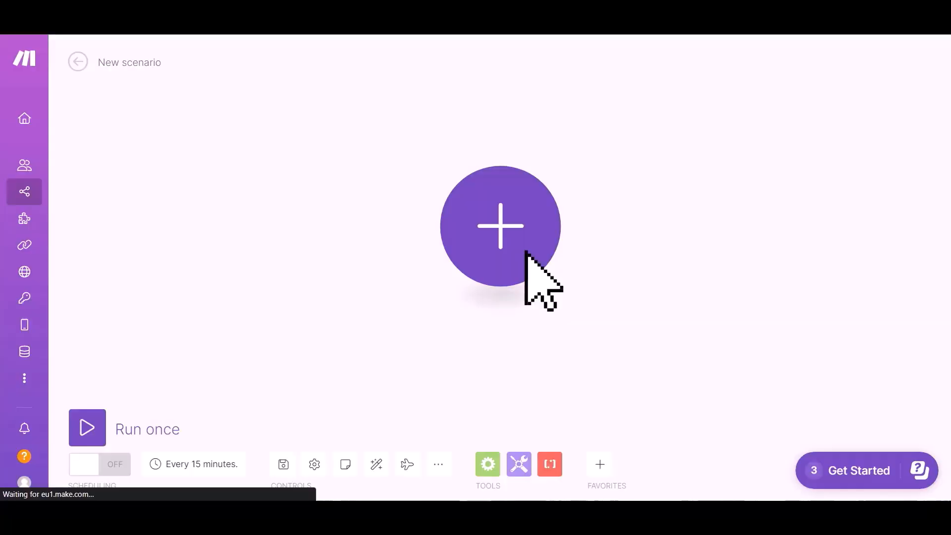
Step: Start the Make scenario with a Webhooks Custom webhook on 'My gateway-webhook' and copy its address
click(491, 229)
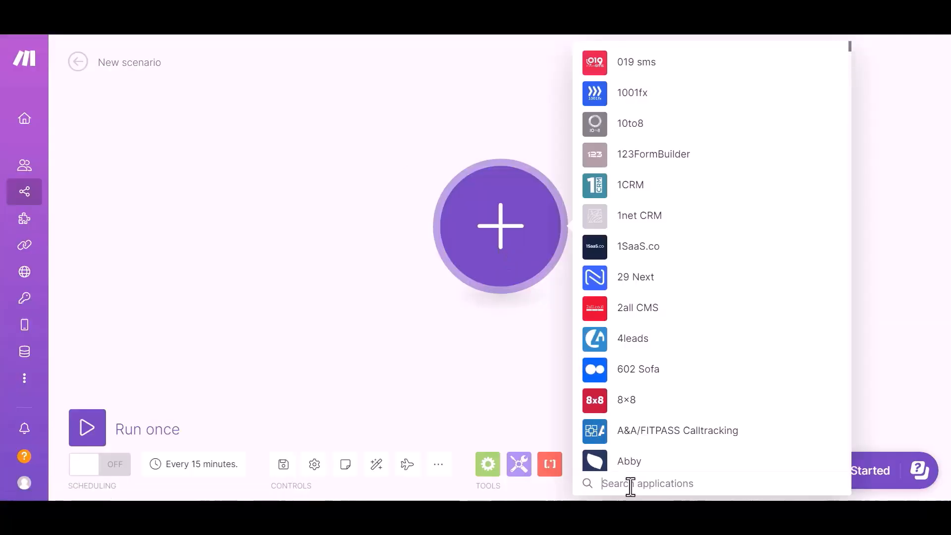
text(web)
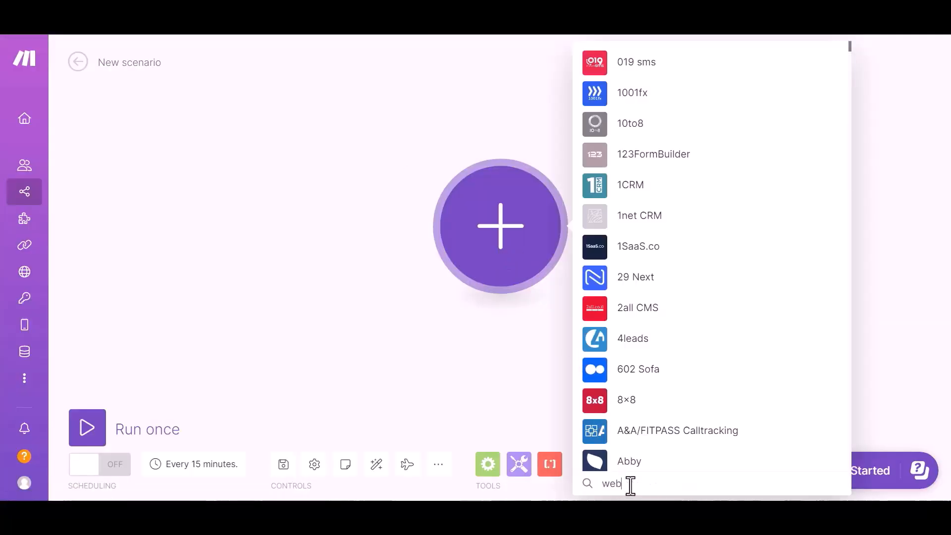
text(hook)
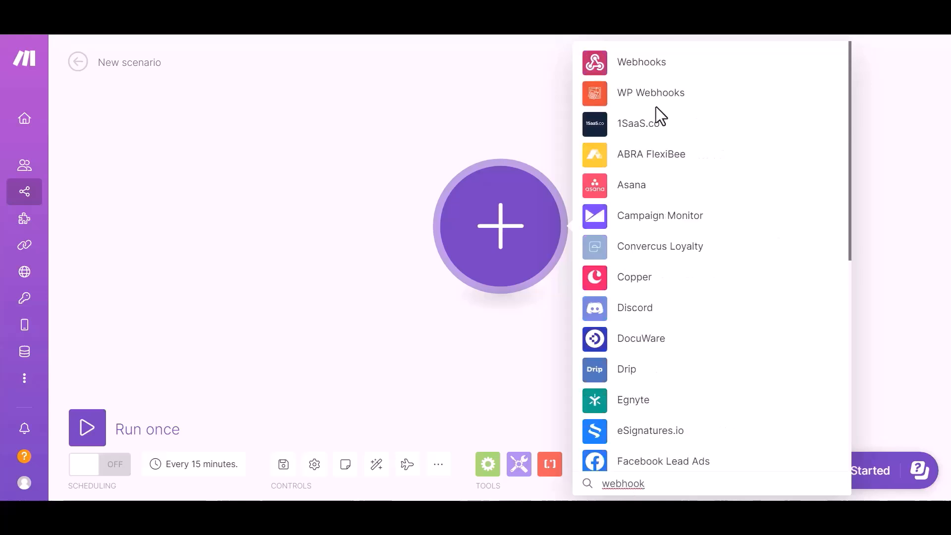
click(649, 78)
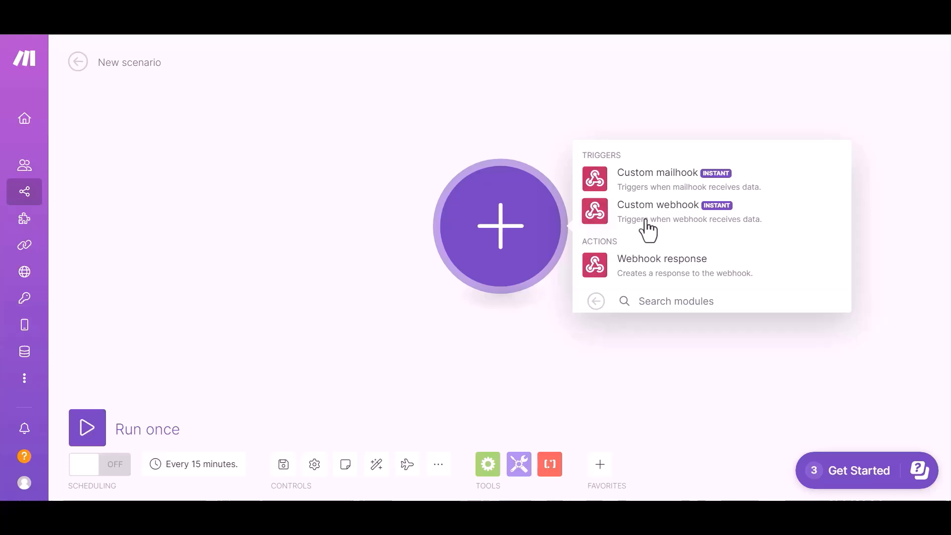
click(684, 218)
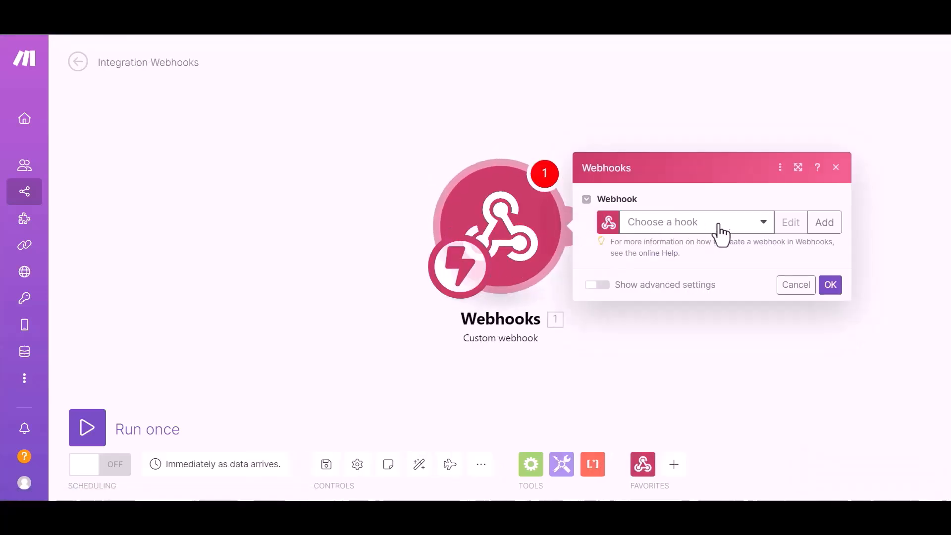
click(720, 227)
click(721, 242)
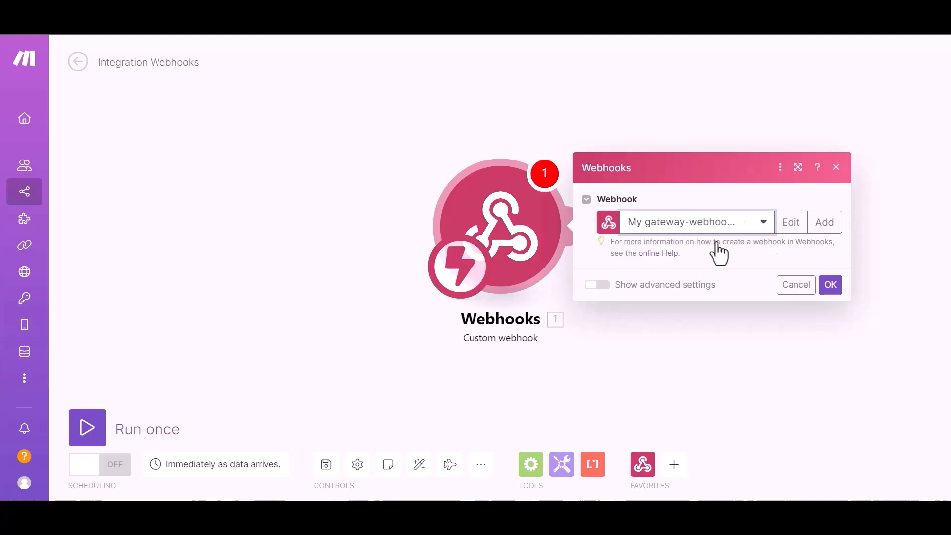
click(804, 254)
click(830, 311)
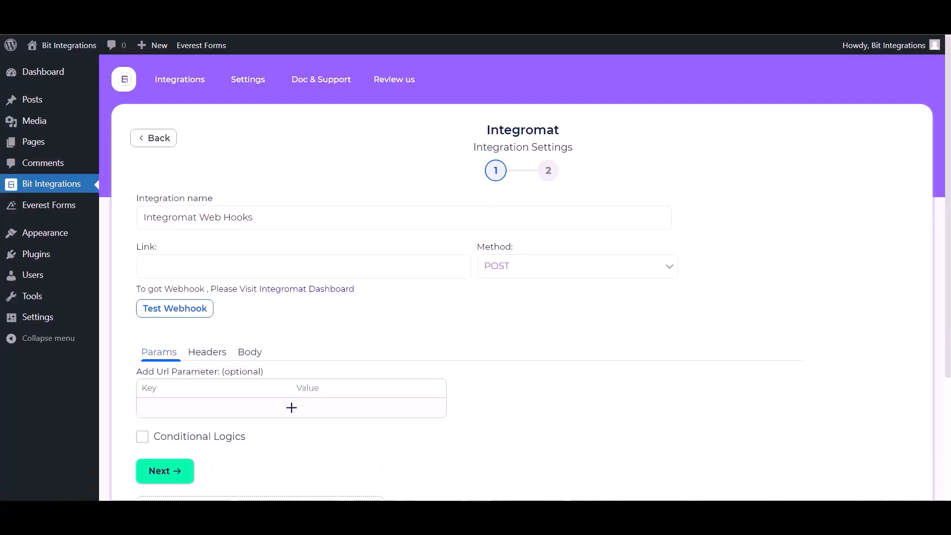
Step: Point the Integromat link at the Make webhook URL, sending all data as application/json
click(197, 262)
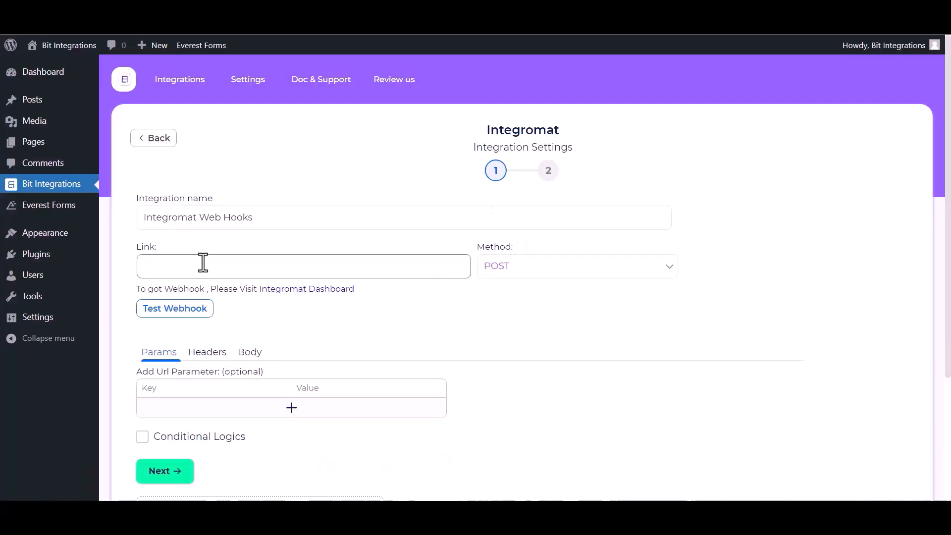
key(ctrl+v)
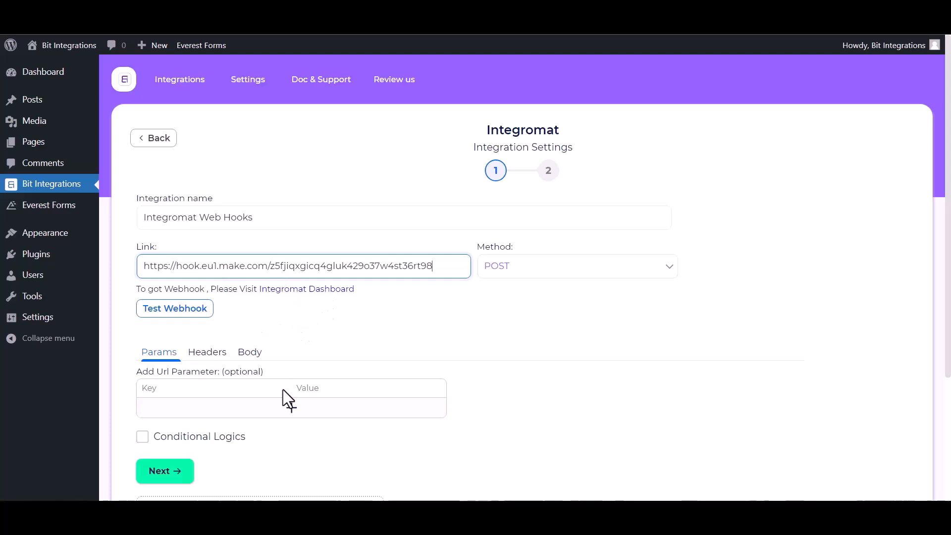
click(248, 352)
click(187, 386)
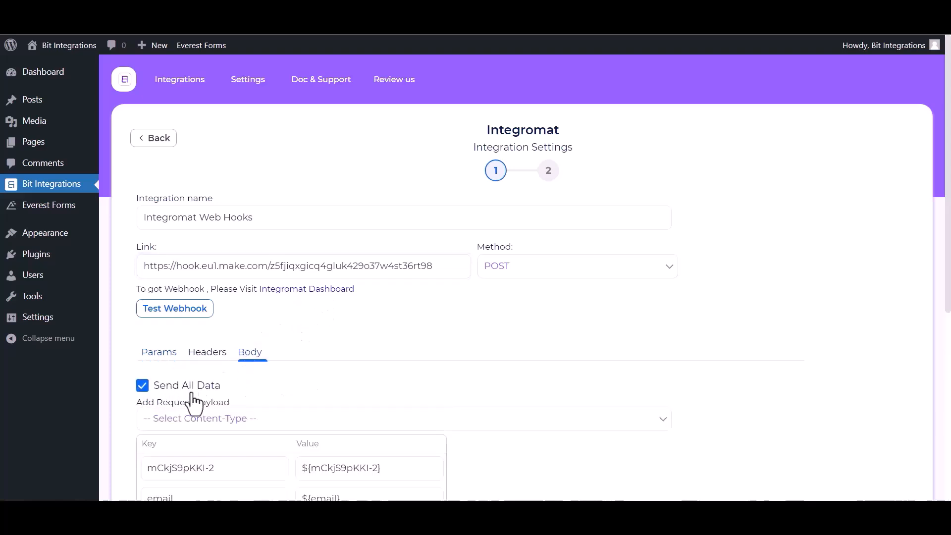
scroll(212, 385, down, 1)
click(240, 361)
click(209, 392)
Step: Test the webhook successfully and continue to step 2
click(180, 242)
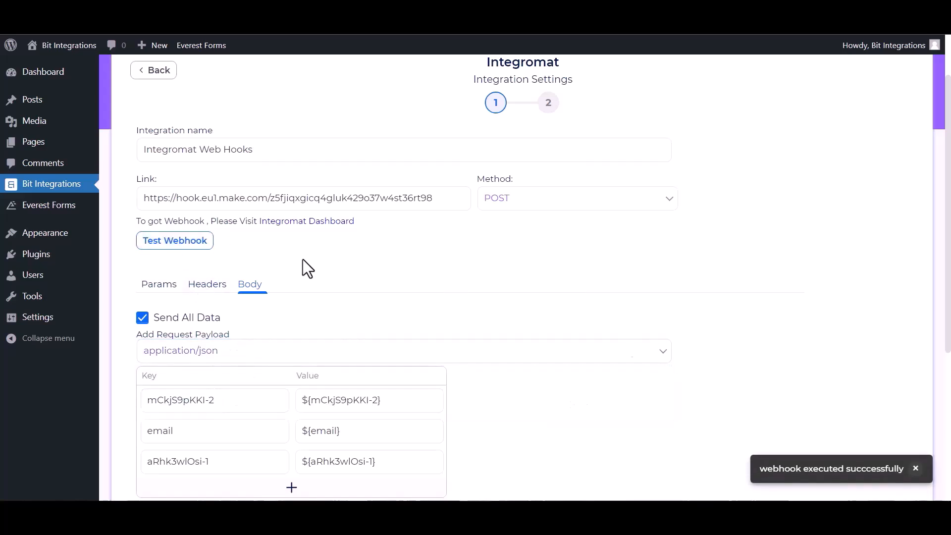
scroll(194, 401, down, 4)
click(161, 366)
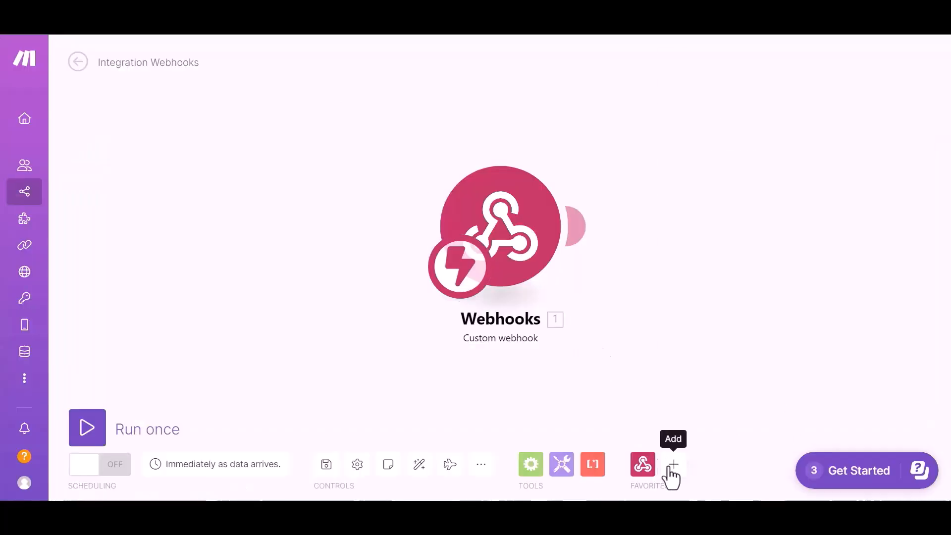
Step: Add an Airtable record module after the Webhooks trigger and open its settings
click(673, 465)
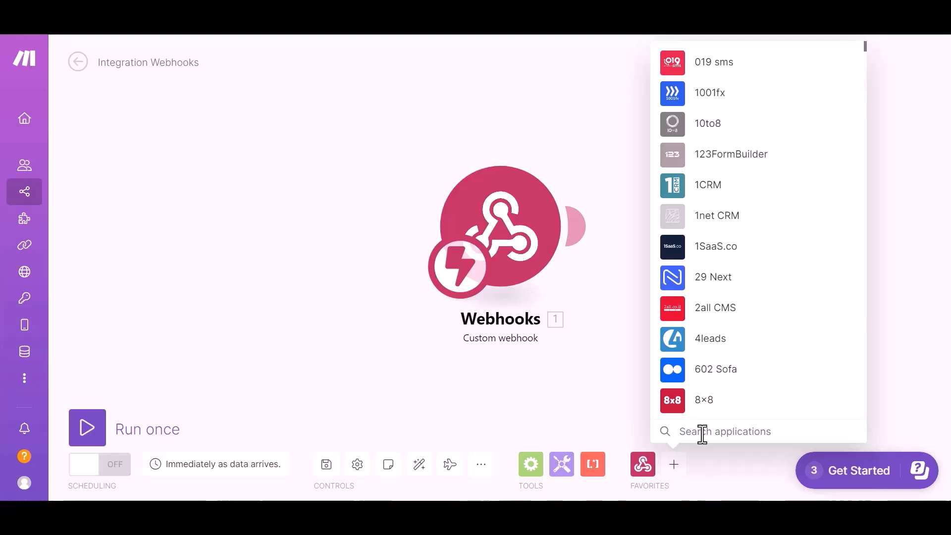
text(airta)
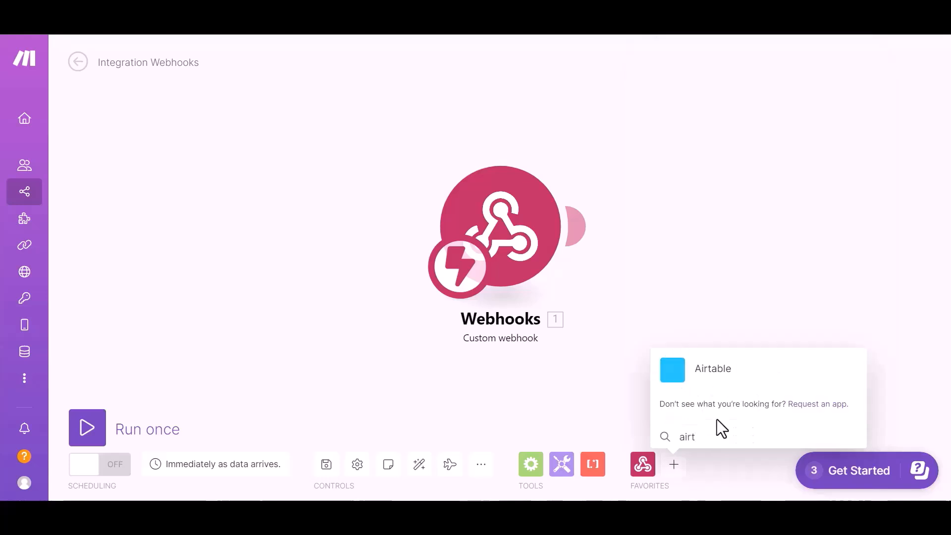
click(712, 372)
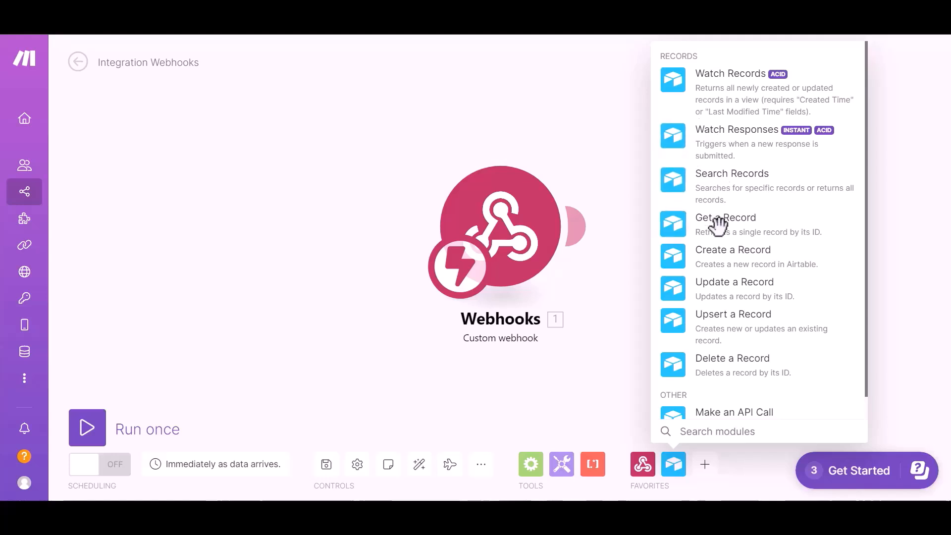
click(732, 219)
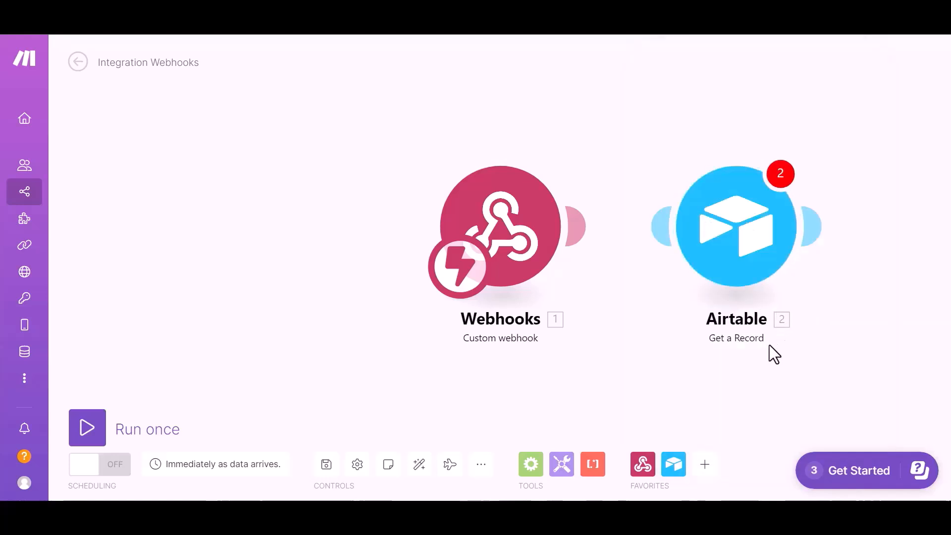
click(459, 227)
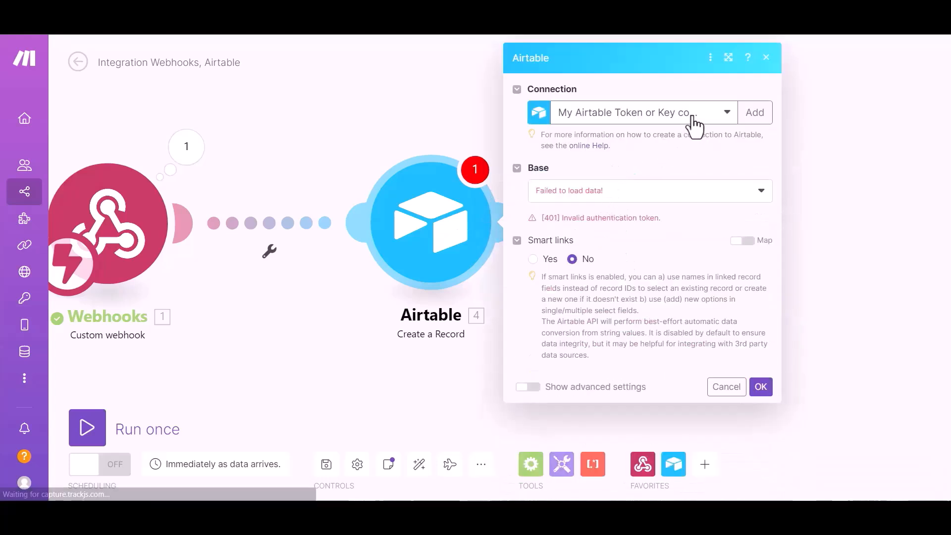
Step: Set the Airtable module to the second connection, base 'bit integration' and 'Table 1'
click(689, 116)
click(631, 155)
click(637, 203)
click(597, 221)
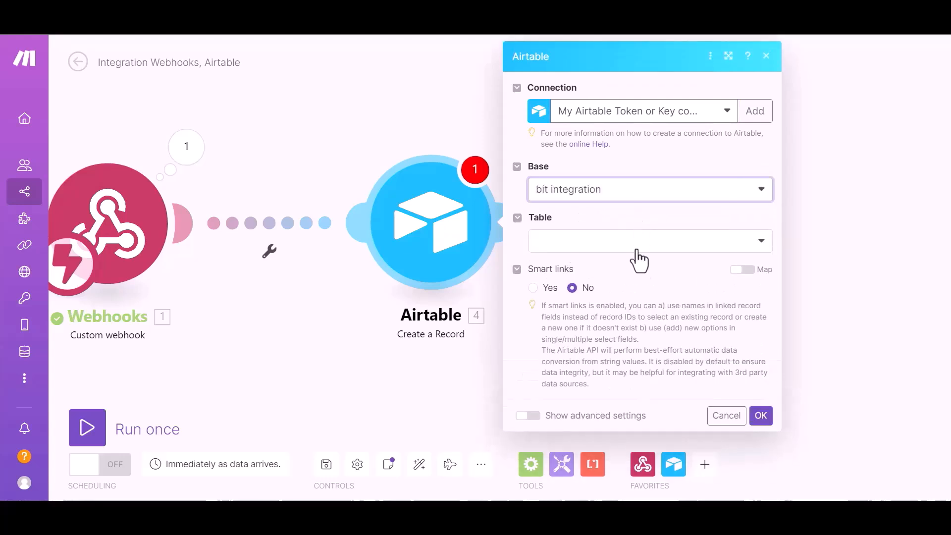
click(595, 242)
click(575, 262)
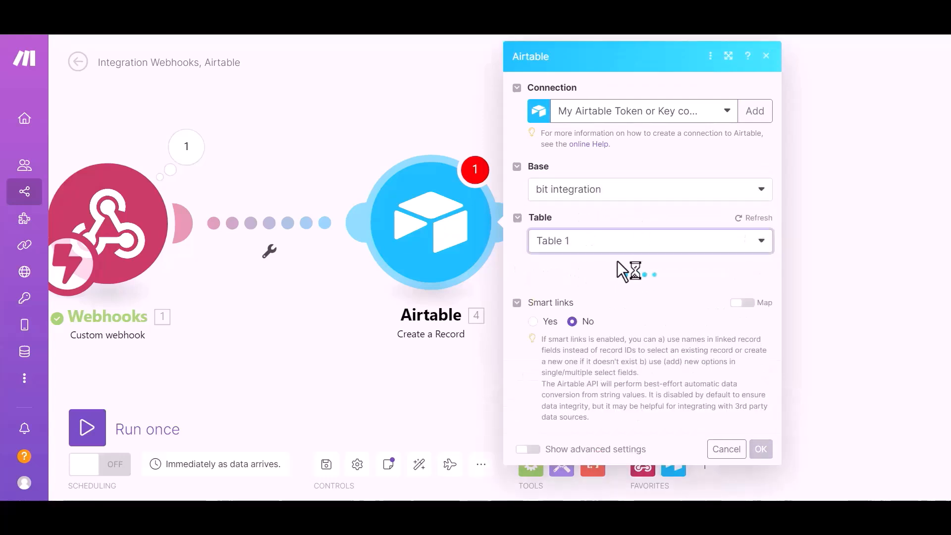
Step: Map webhook items into Name, Email and Number, confirm, and run the scenario once
click(617, 189)
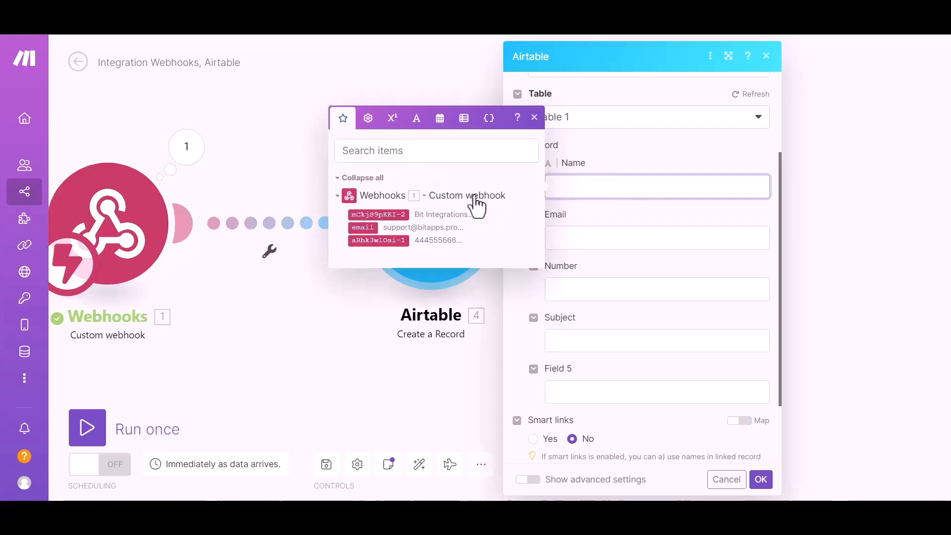
click(431, 214)
click(551, 238)
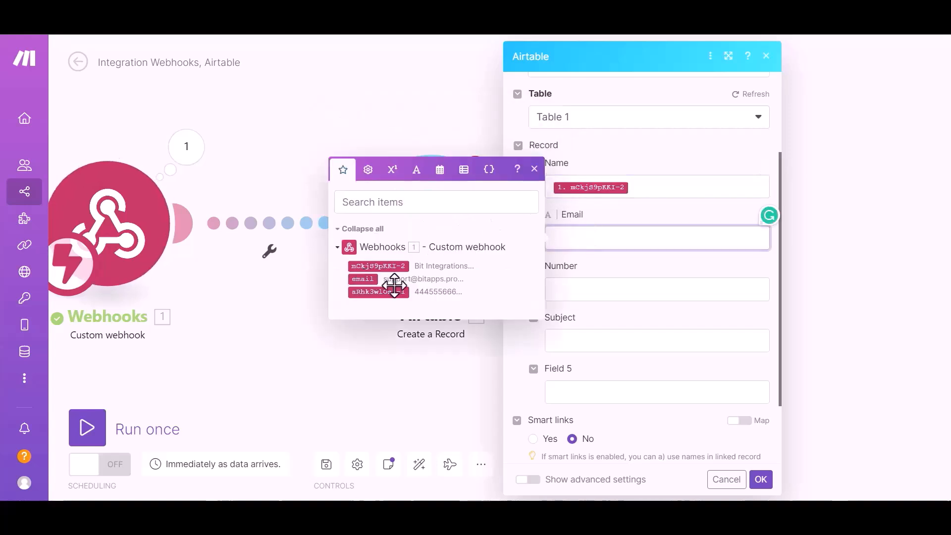
click(364, 275)
click(601, 290)
click(387, 344)
click(619, 411)
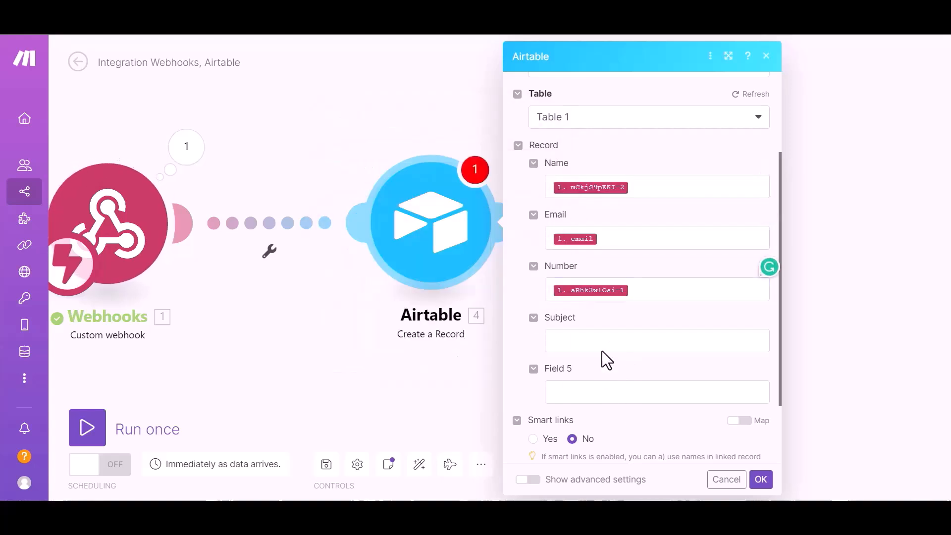
scroll(605, 435, down, 3)
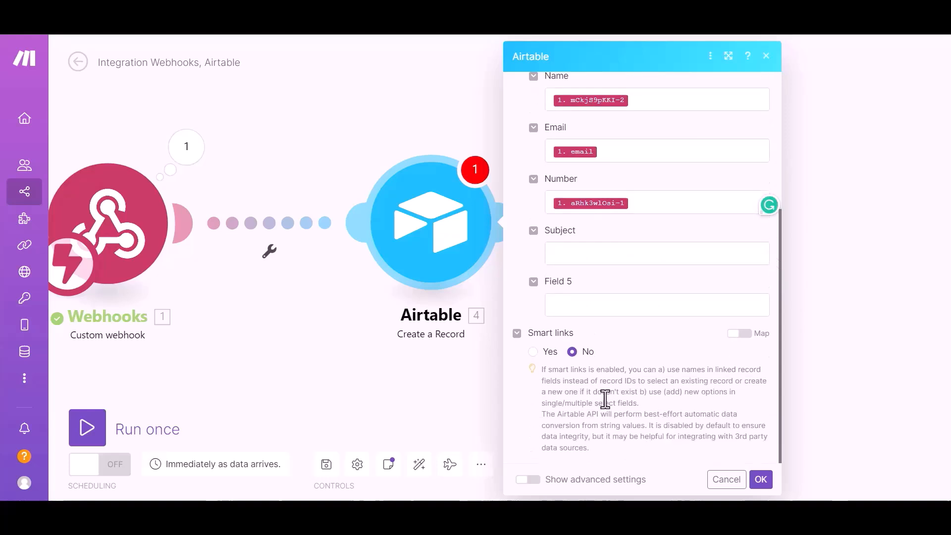
click(761, 480)
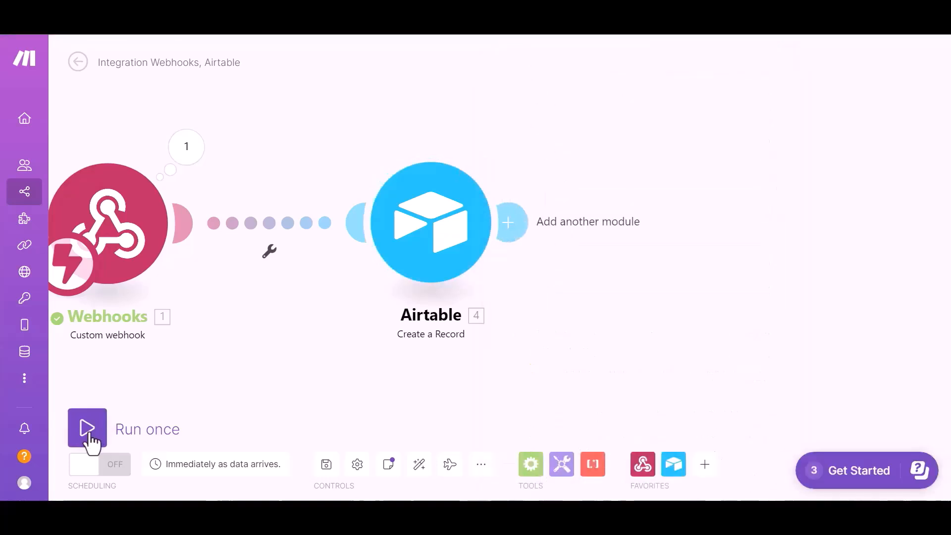
click(88, 429)
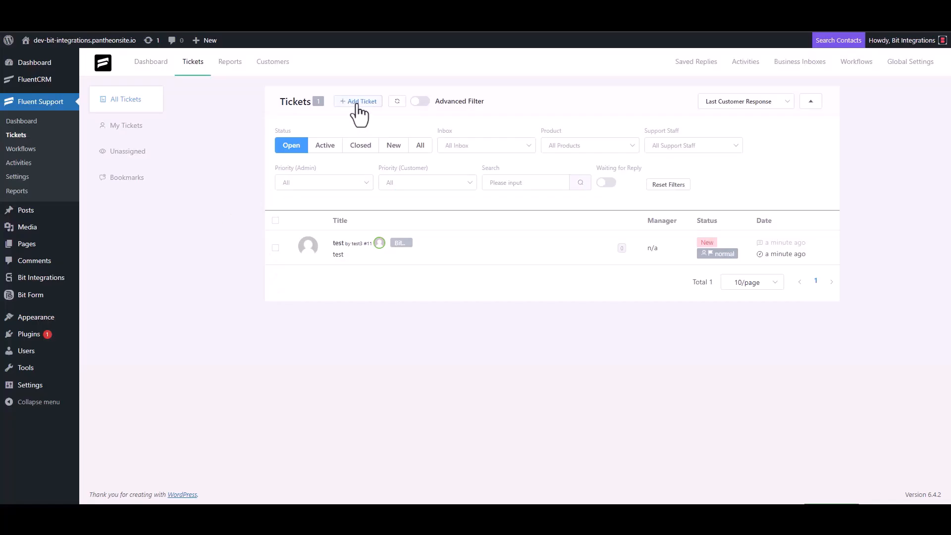
click(358, 103)
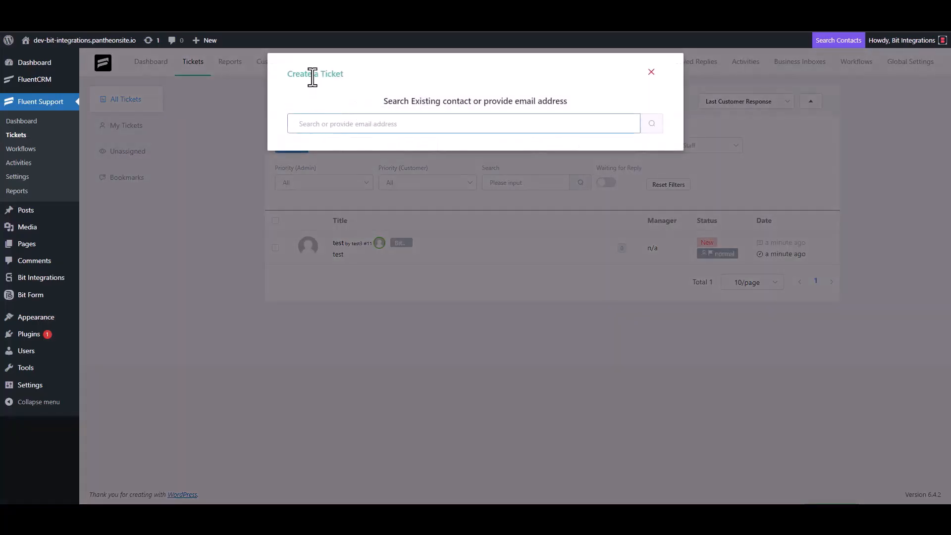
Step: Create a new contact with first name 'Bit Integrations' and the support e-mail for the ticket
triple_click(349, 123)
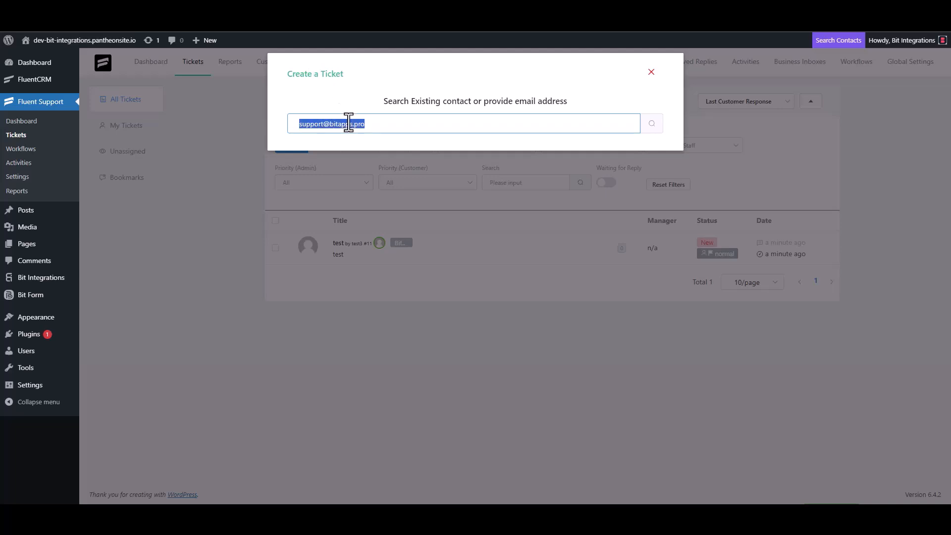
click(382, 130)
click(649, 125)
click(342, 196)
click(302, 195)
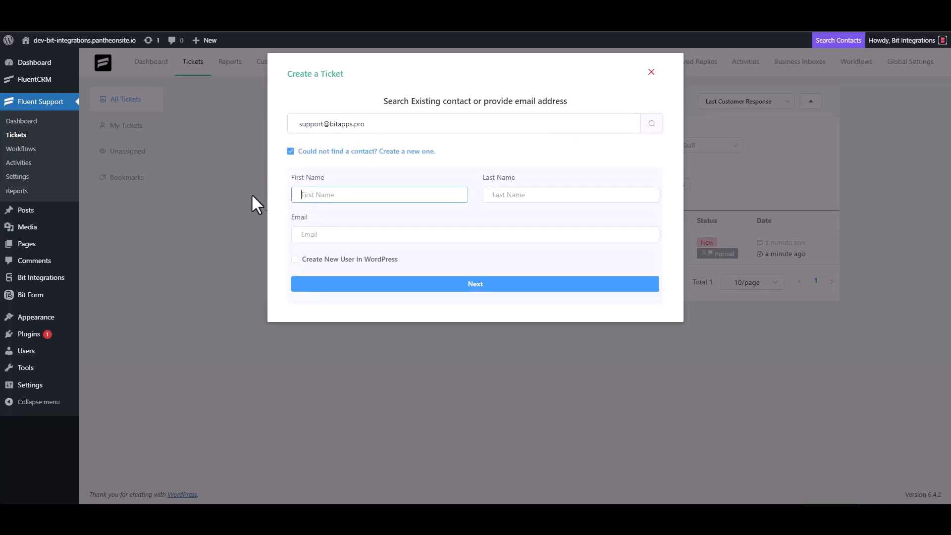
text(Bit Integrations)
click(335, 234)
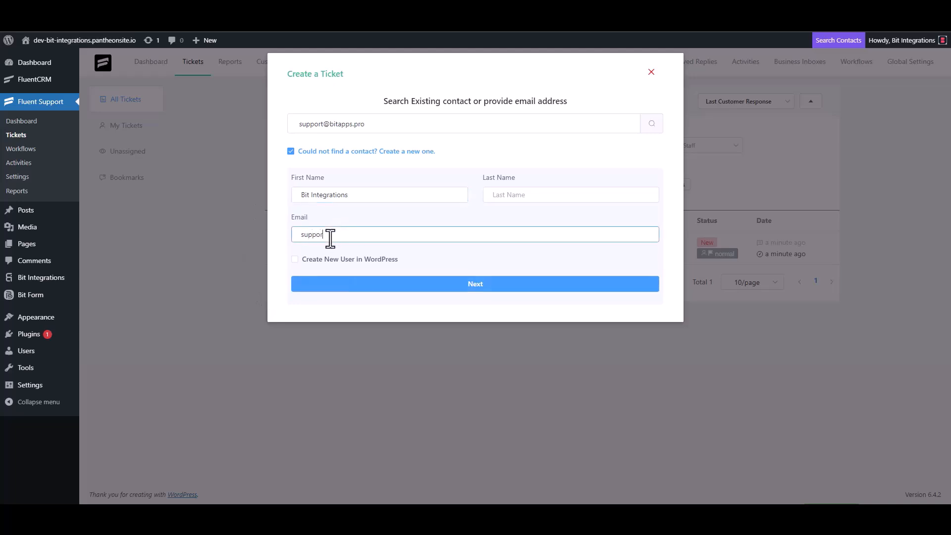
click(476, 285)
Step: Enter a draft subject 'test' and details, then select the subject to retype it
click(488, 177)
text(test)
click(329, 280)
text(t)
double_click(314, 180)
Step: Clear the placeholder text and enter 'Bit Integrations' as the ticket subject
key(BackSpace)
click(315, 276)
key(BackSpace)
click(485, 178)
text(Bit)
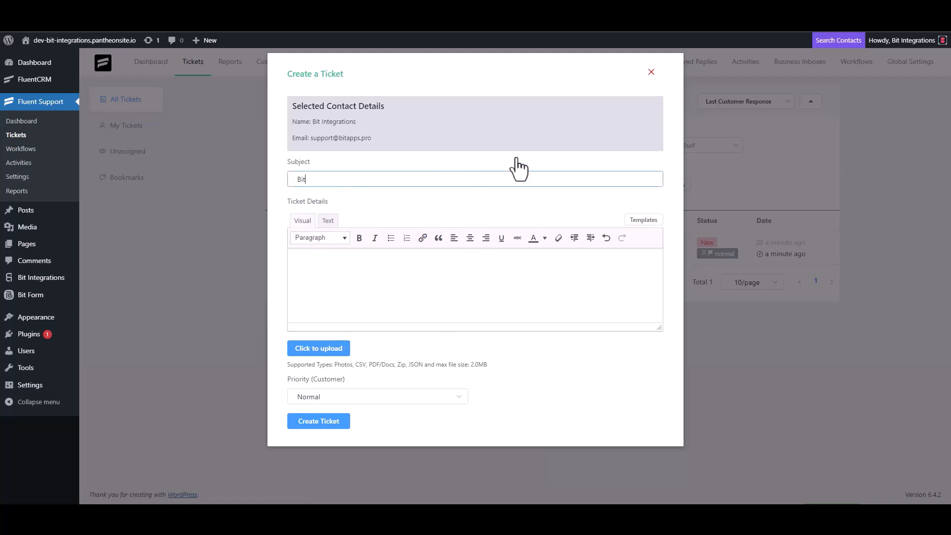
text( Integrations)
Step: Copy 'Bit Integrations' into the Ticket Details and submit the new ticket
triple_click(361, 181)
key(ctrl+c)
click(340, 259)
key(ctrl+v)
click(336, 424)
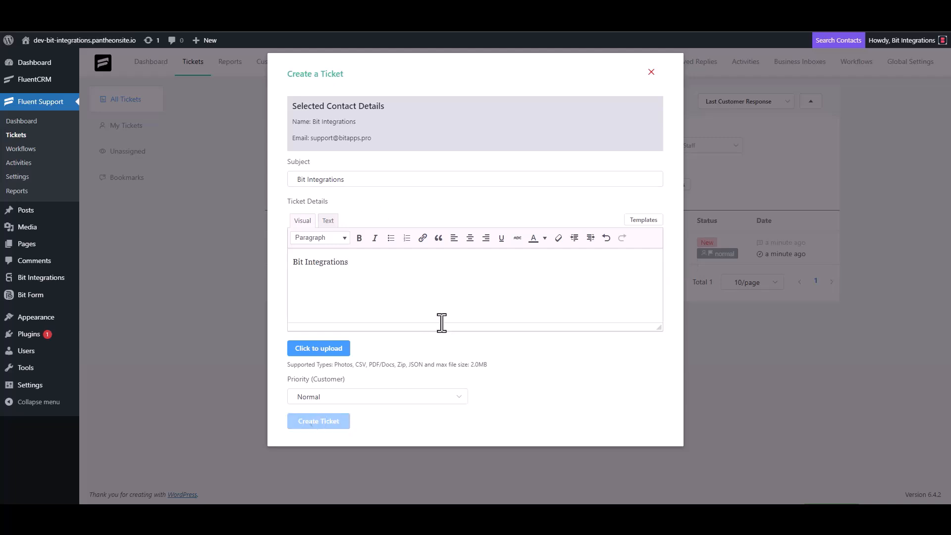